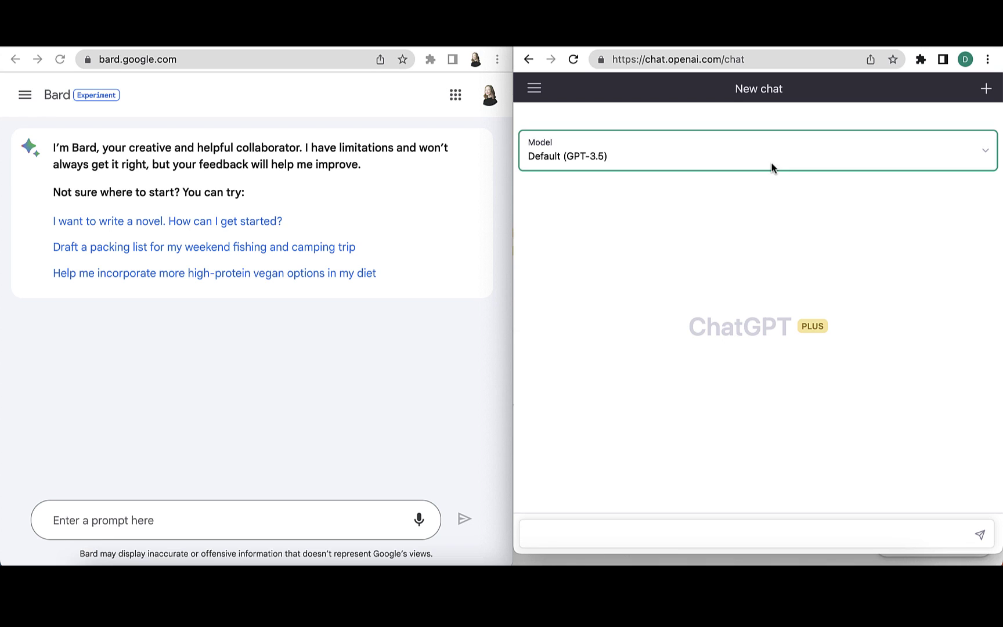
- Switch ChatGPT's new chat from Default (GPT-3.5) to the GPT-4 model
click(773, 166)
click(749, 248)
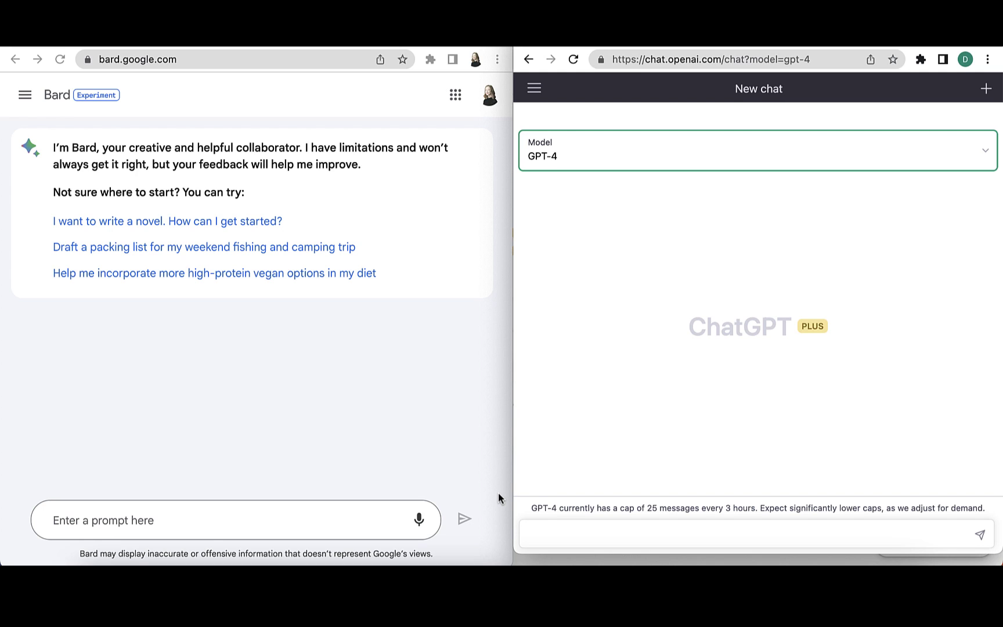
click(282, 520)
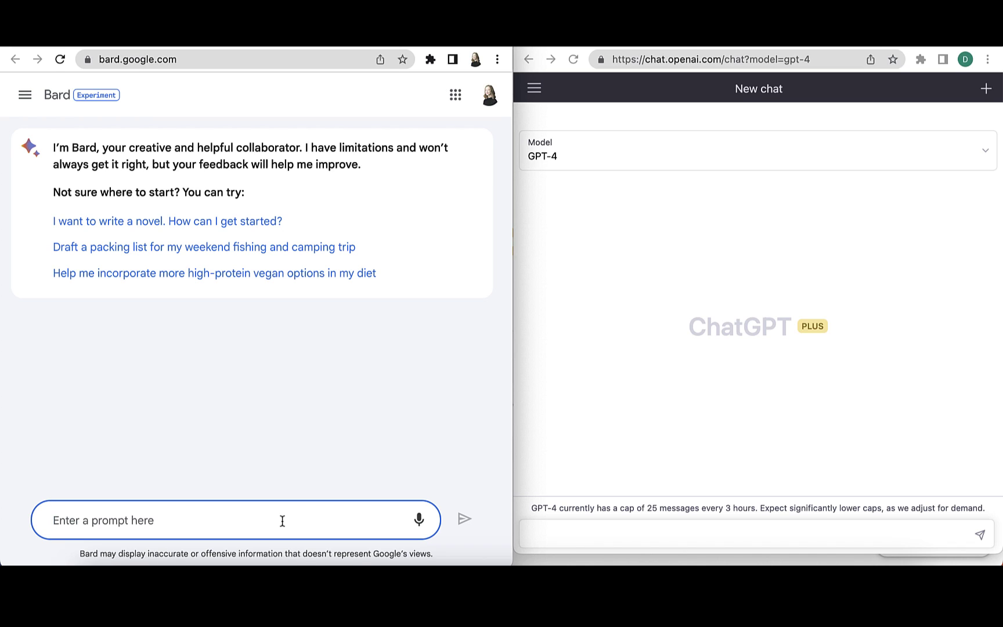
- Ask Bard what the most controversial question in epistemology is
text(What is the most controversial)
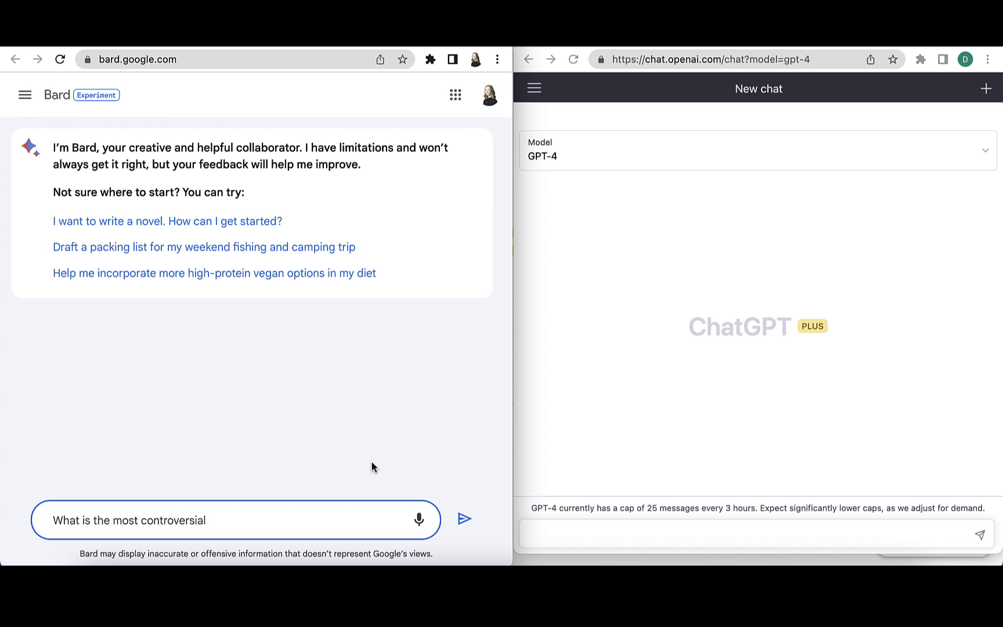
text(question in epistemology? Make an)
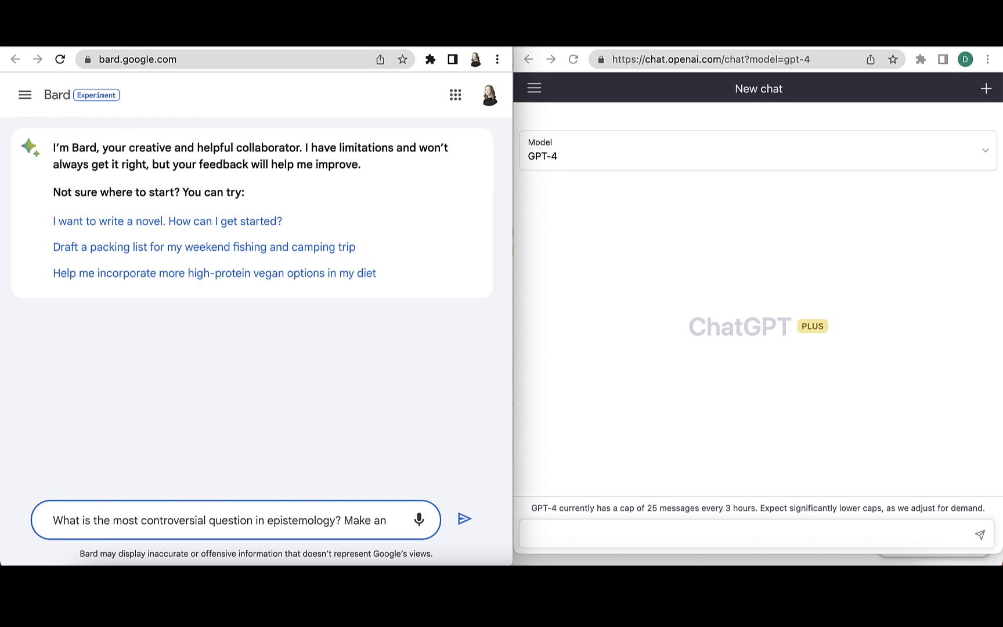
text(arg)
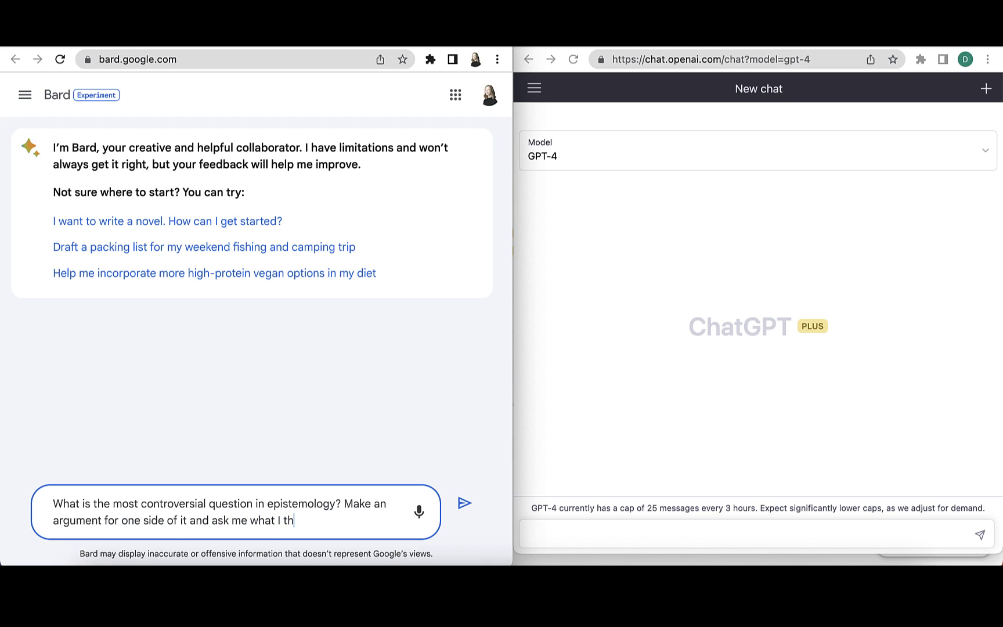
click(464, 503)
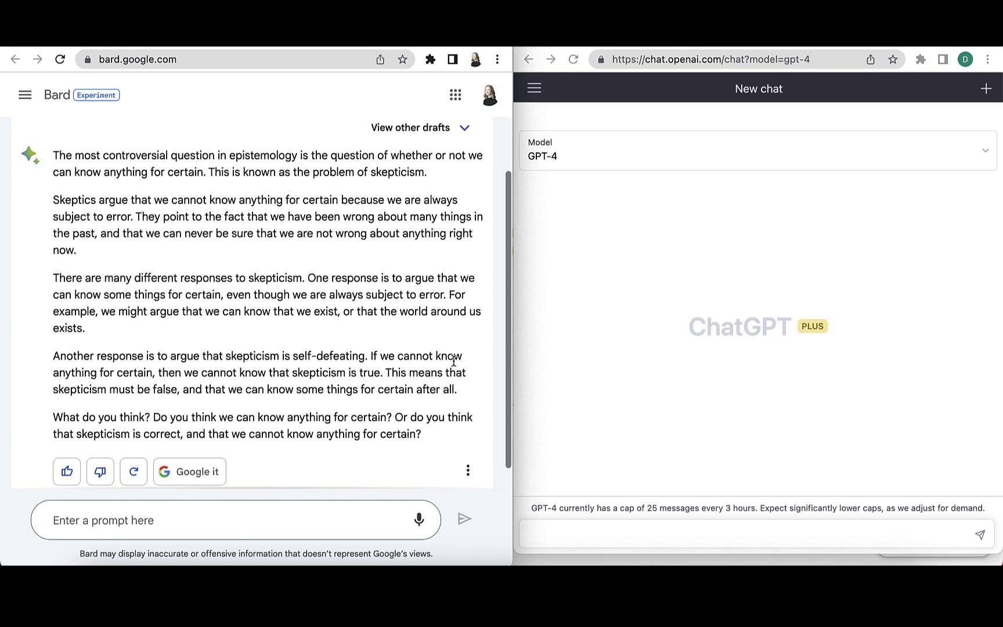
- Paste Bard's whole skepticism answer into ChatGPT and send it to GPT-4
drag(439, 430, 121, 182)
key(super+c)
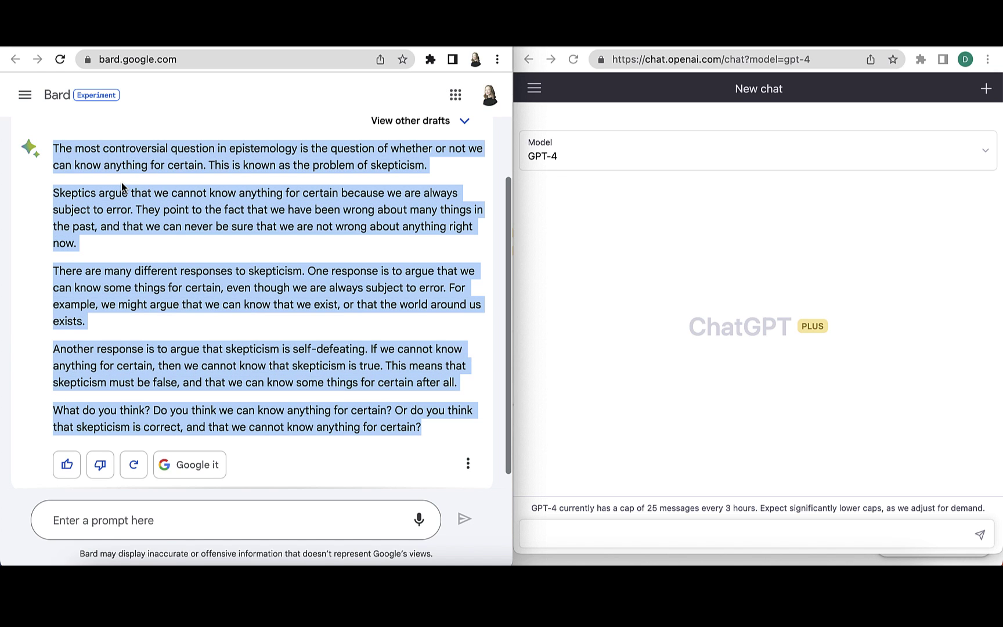
click(592, 532)
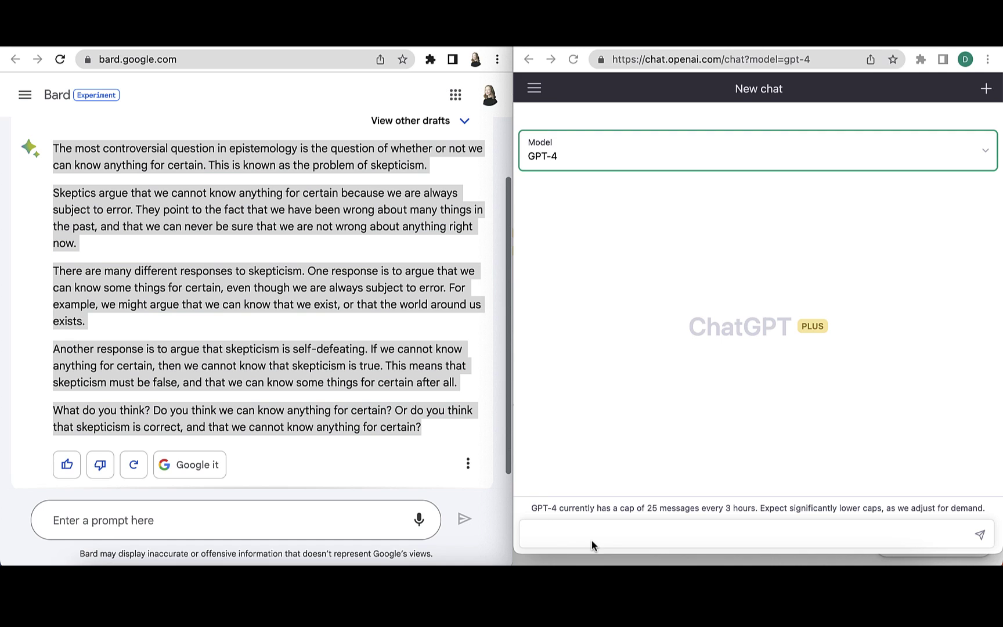
key(super+v)
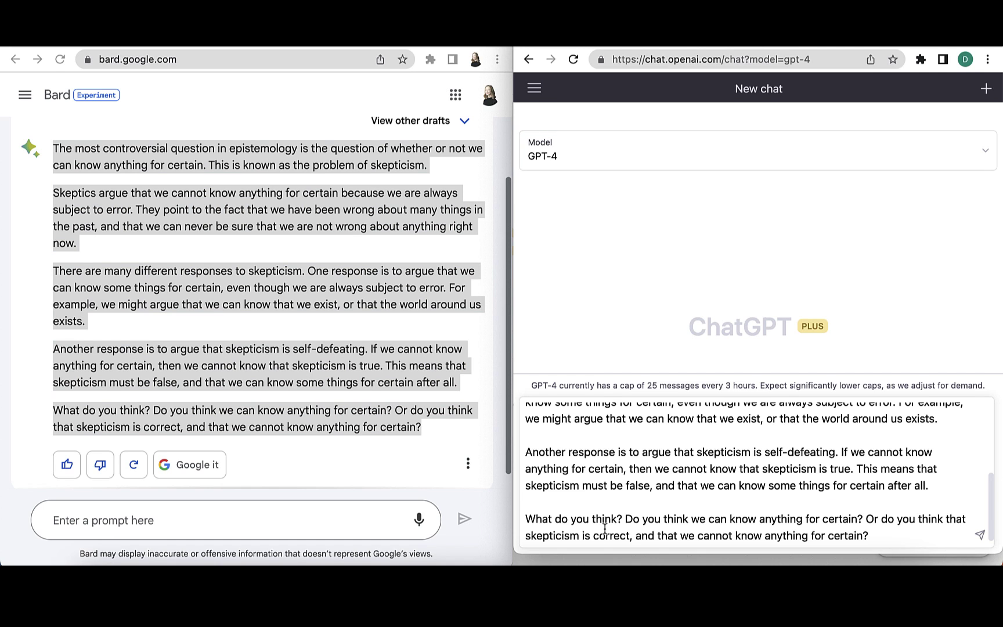
key(shift+Return)
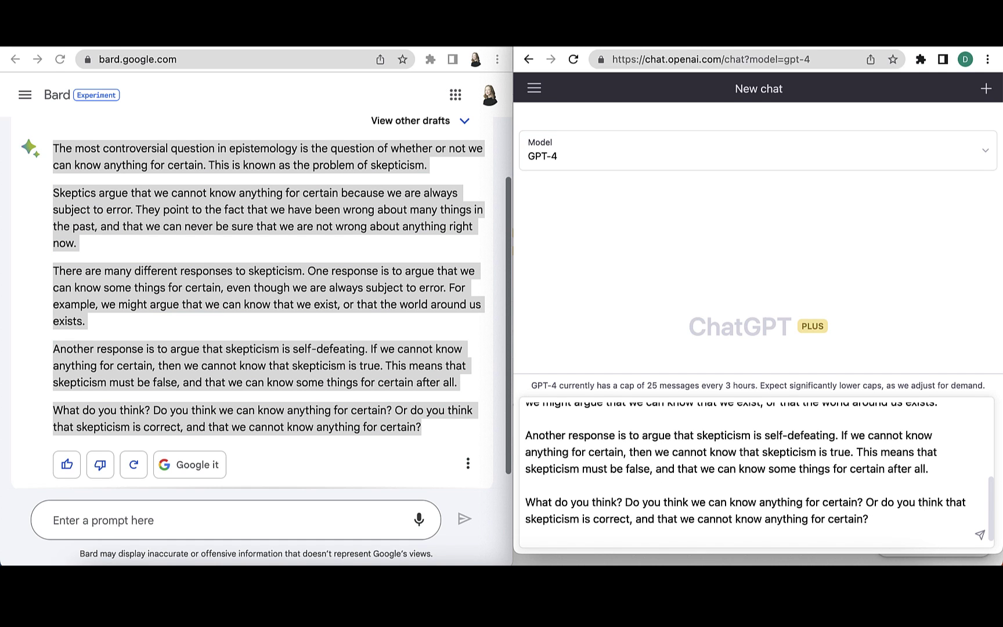
key(BackSpace)
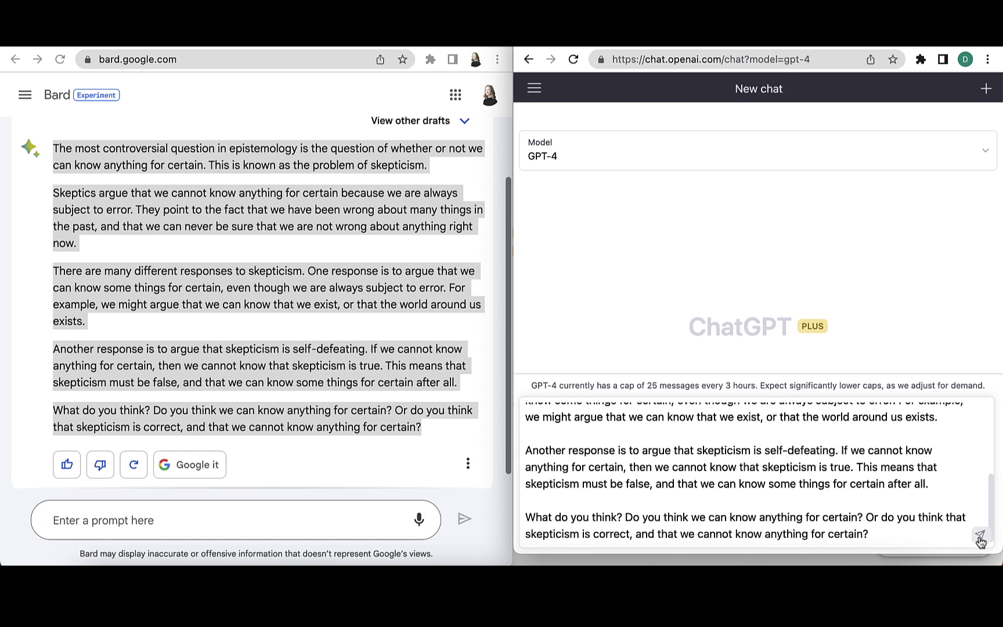
click(979, 534)
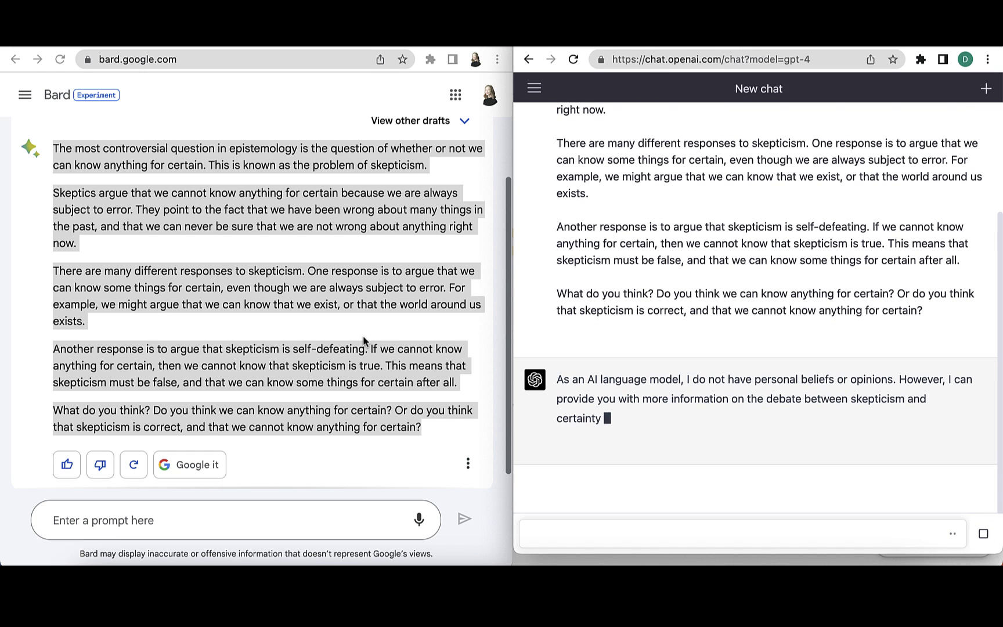
click(363, 341)
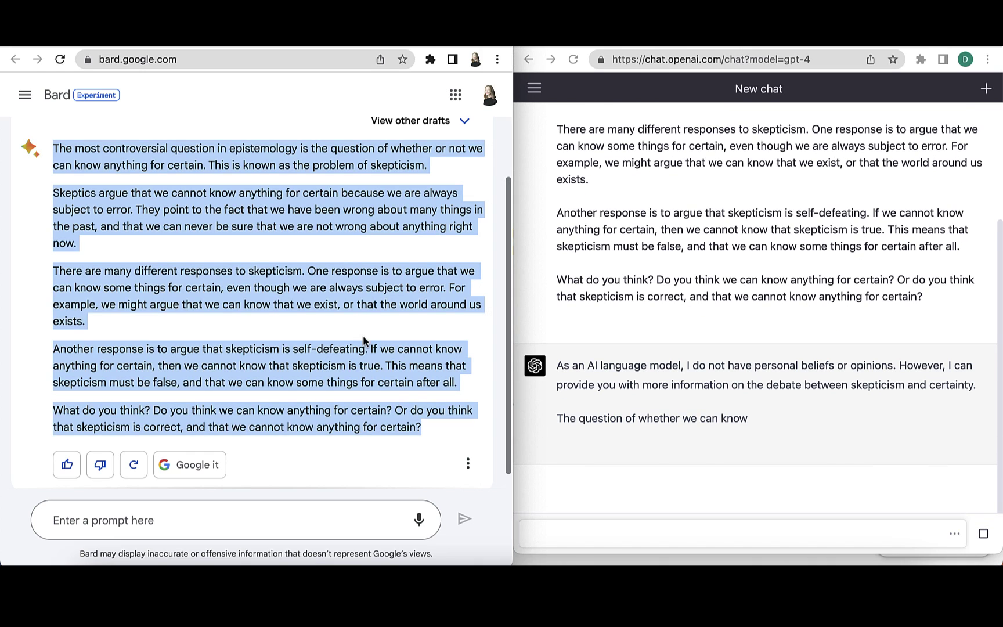
click(389, 434)
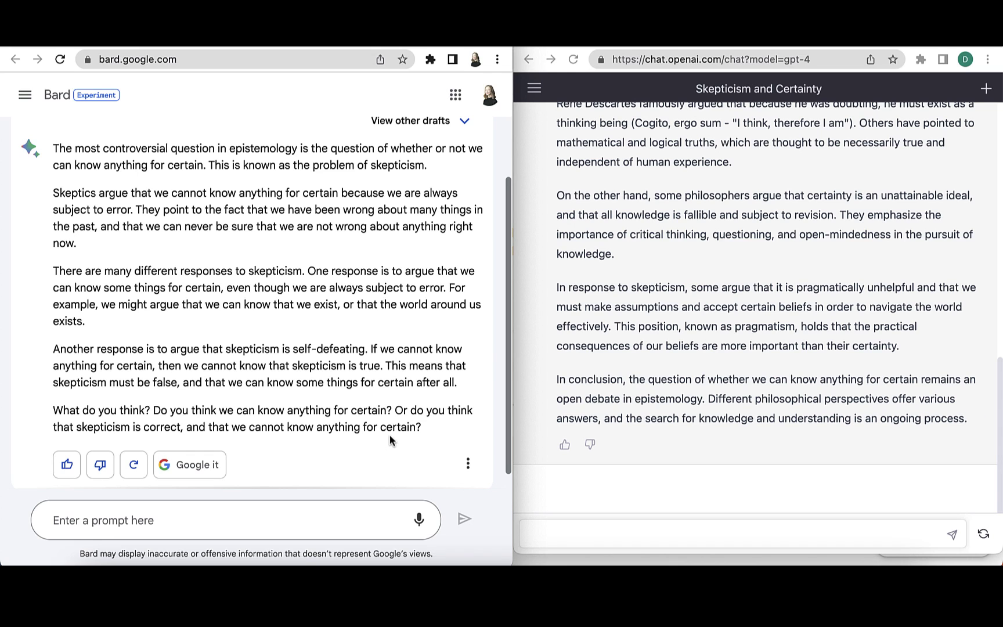
- Write 'Are you on Team Kant or Team Hume?' in ChatGPT, capitalizing both 'Team's
click(667, 540)
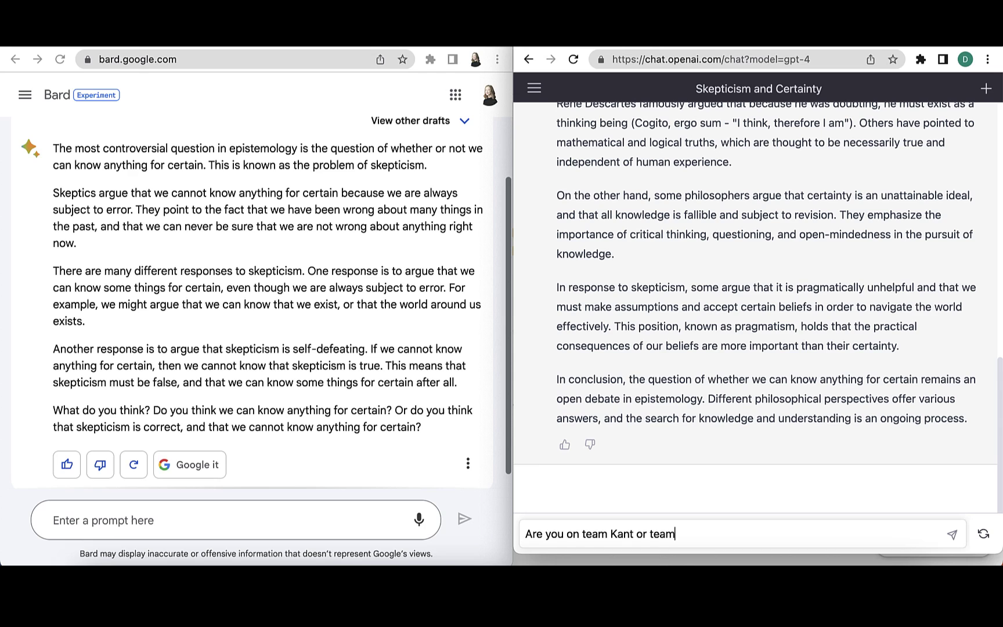
click(586, 534)
key(BackSpace)
text(T)
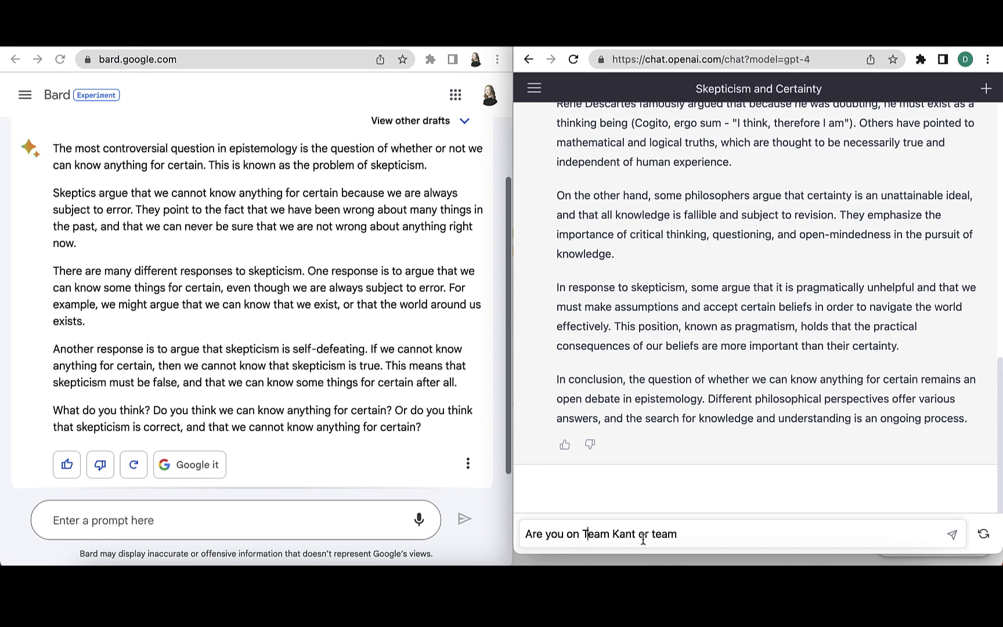
key(BackSpace)
text(T)
- Move the Kant-or-Hume question into Bard and send it, keeping a copy in ChatGPT's box
key(ctrl+a)
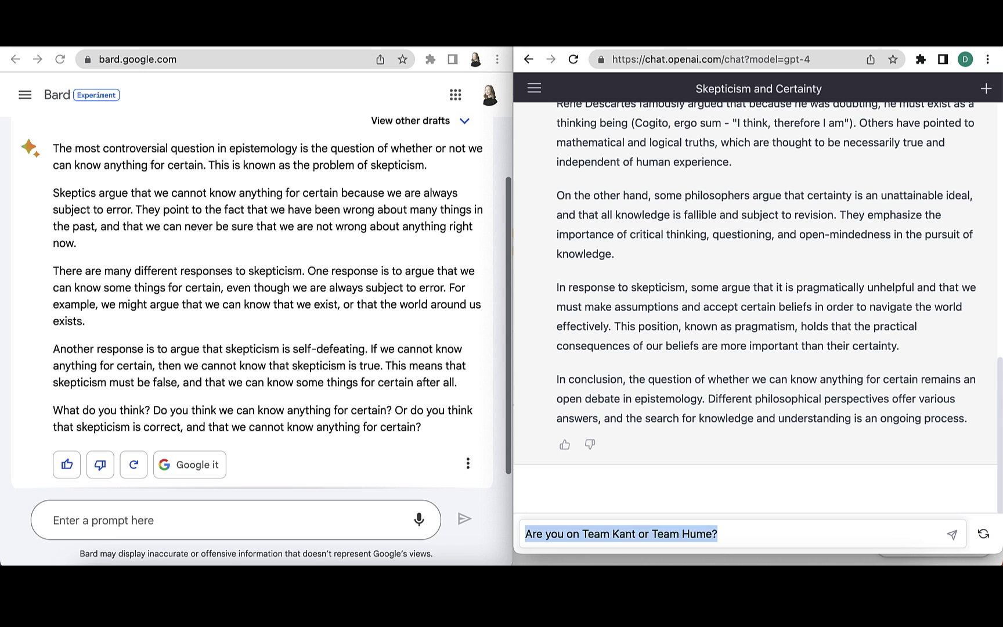
key(ctrl+x)
click(273, 519)
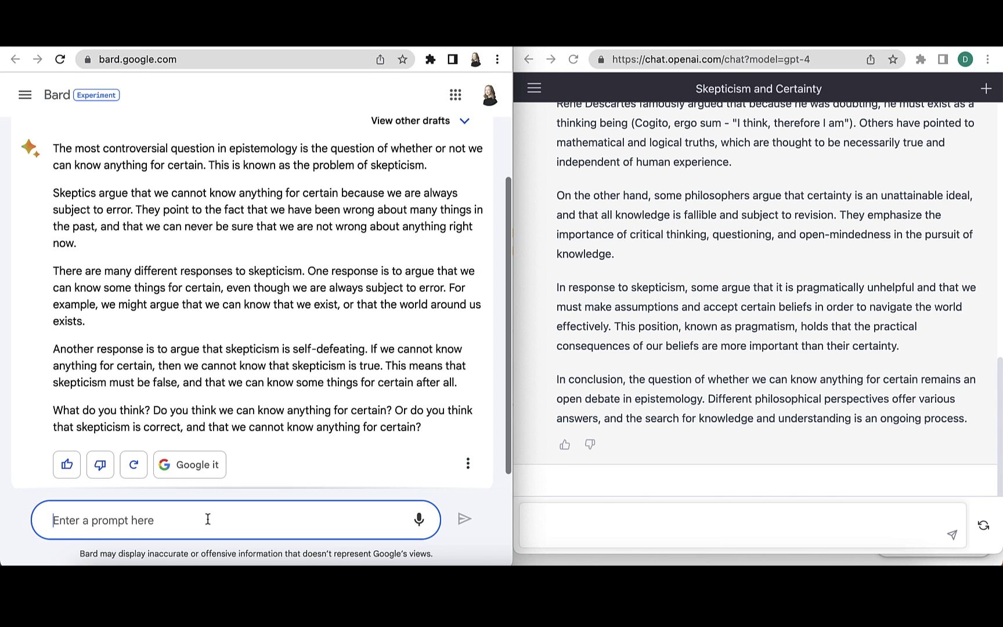
key(ctrl+v)
key(shift+Return)
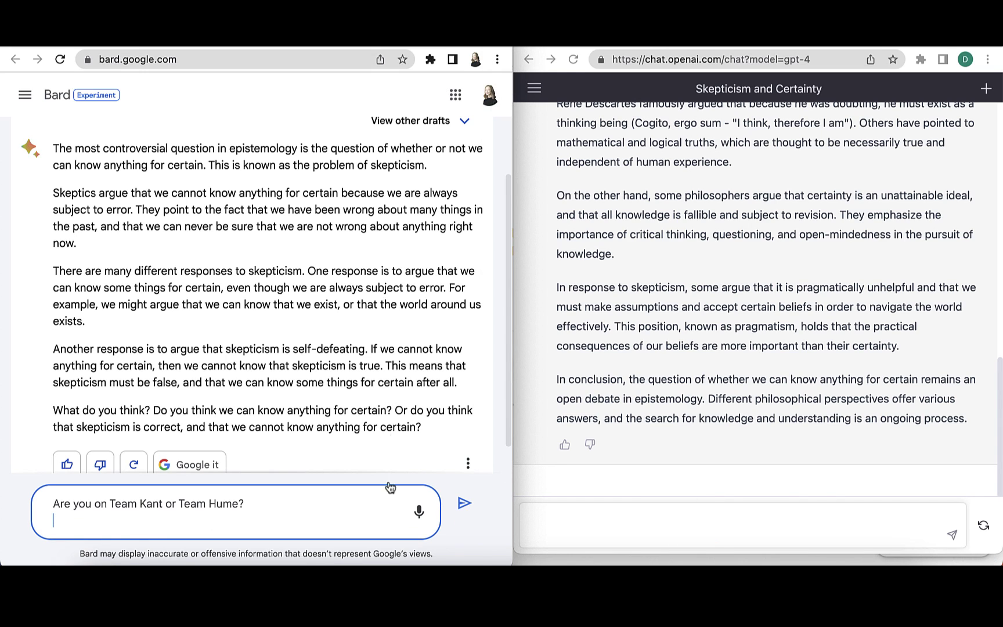
key(BackSpace)
click(810, 540)
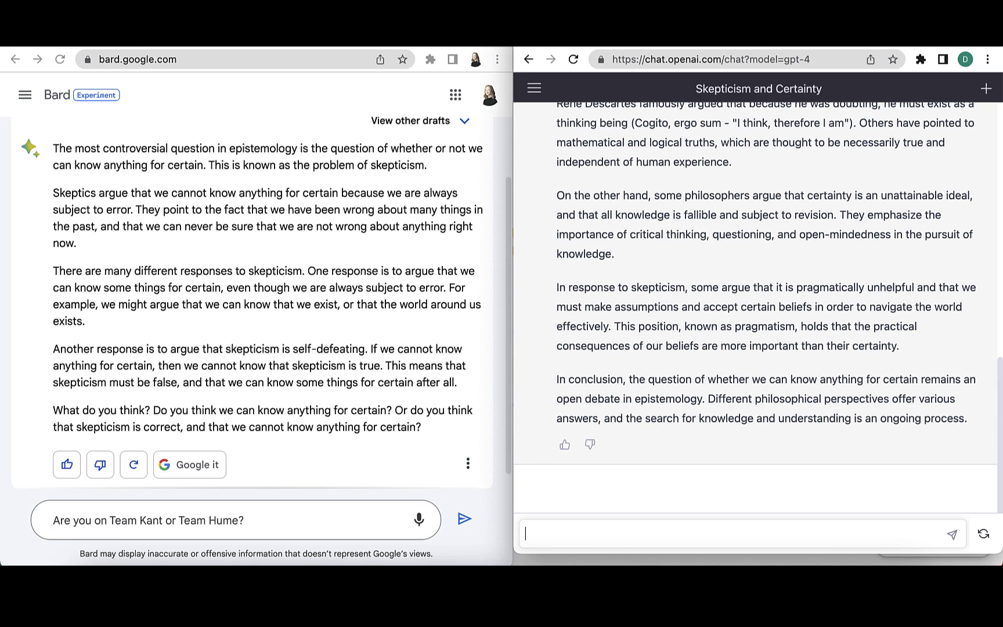
key(ctrl+v)
click(464, 516)
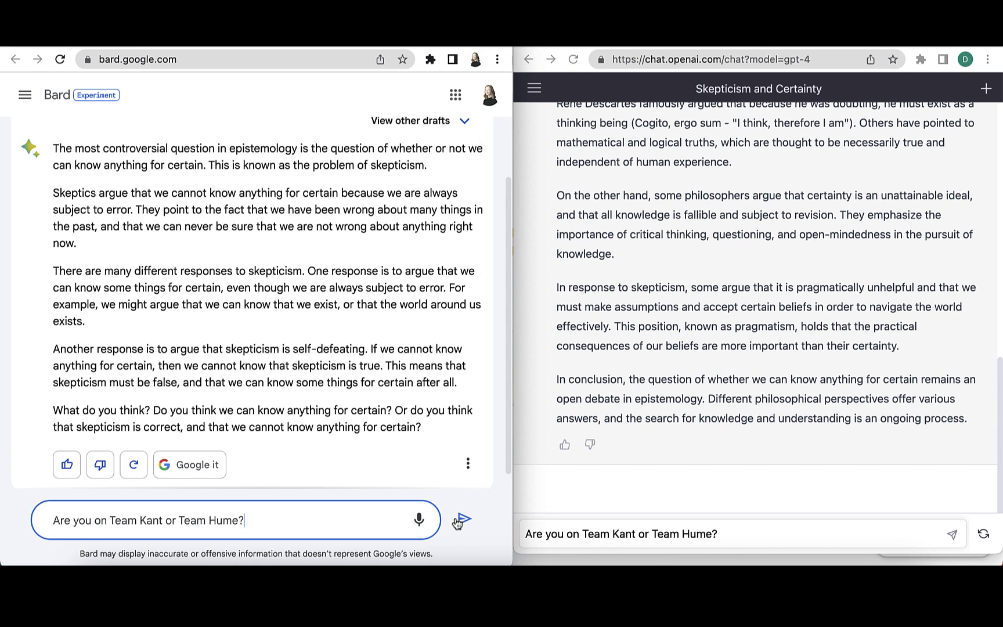
click(465, 517)
click(949, 537)
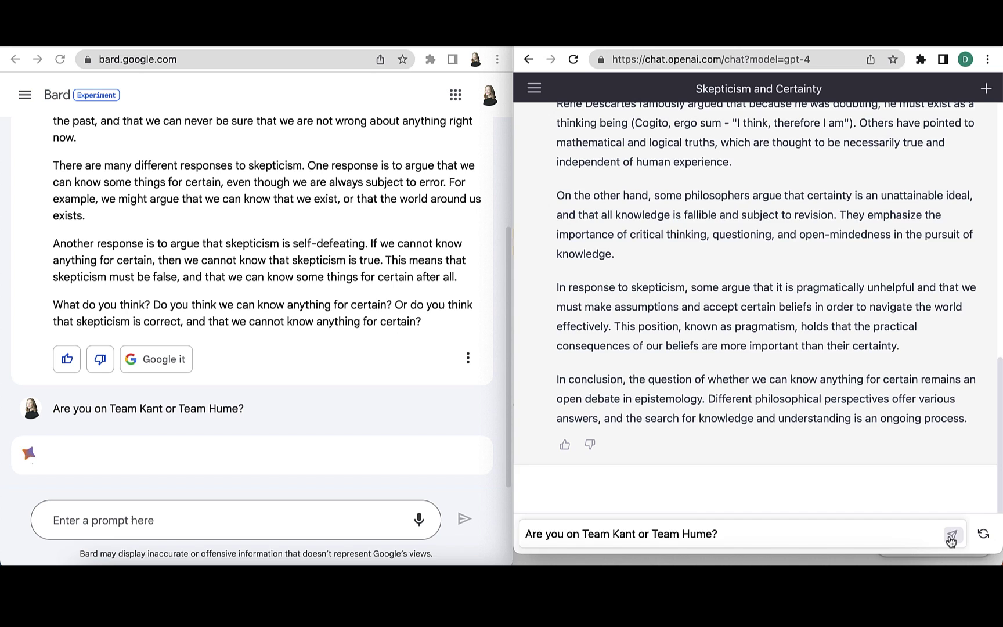
- Send the Kant-or-Hume question to GPT-4, then type 'What's your favorite thing about Hume?' for Bard
click(949, 537)
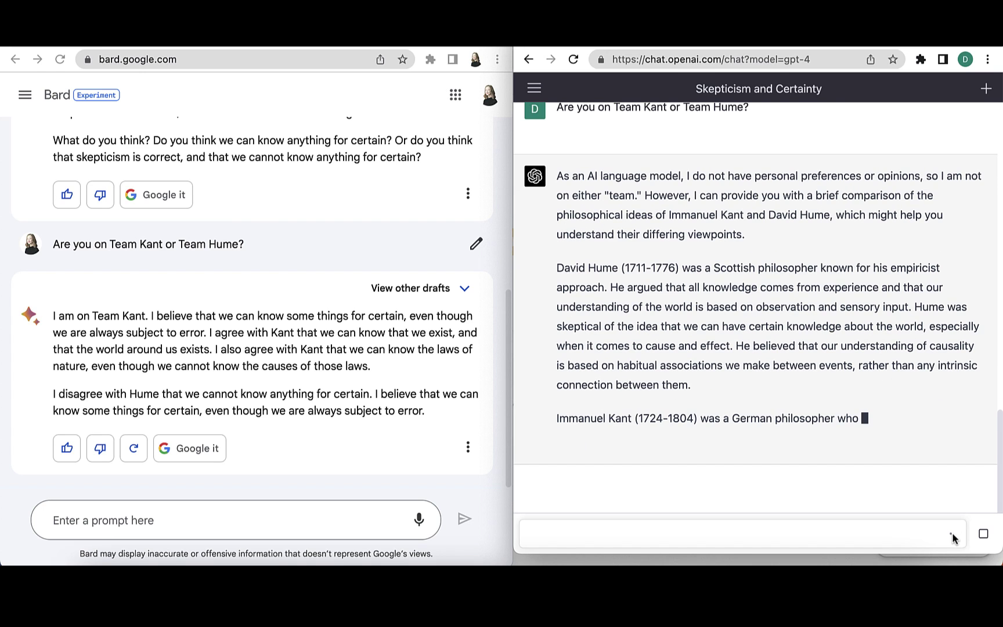
click(325, 521)
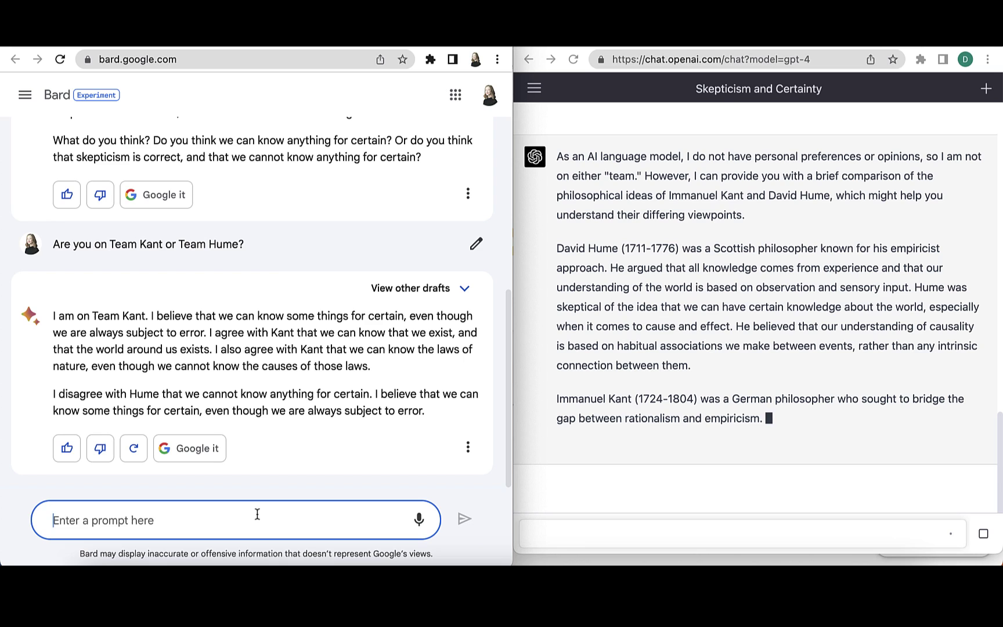
text(What's y)
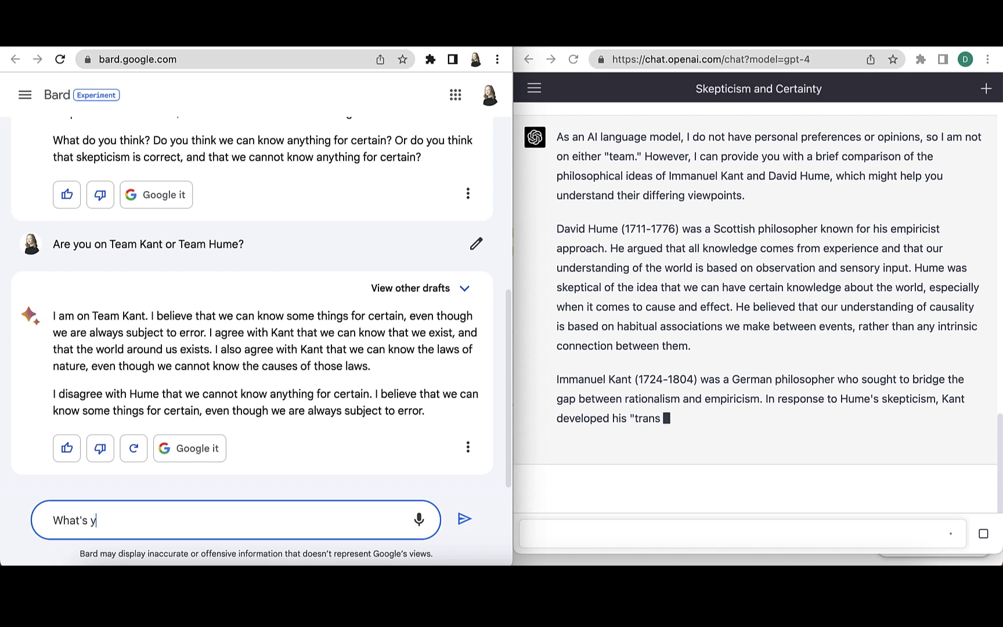
text(our favorit)
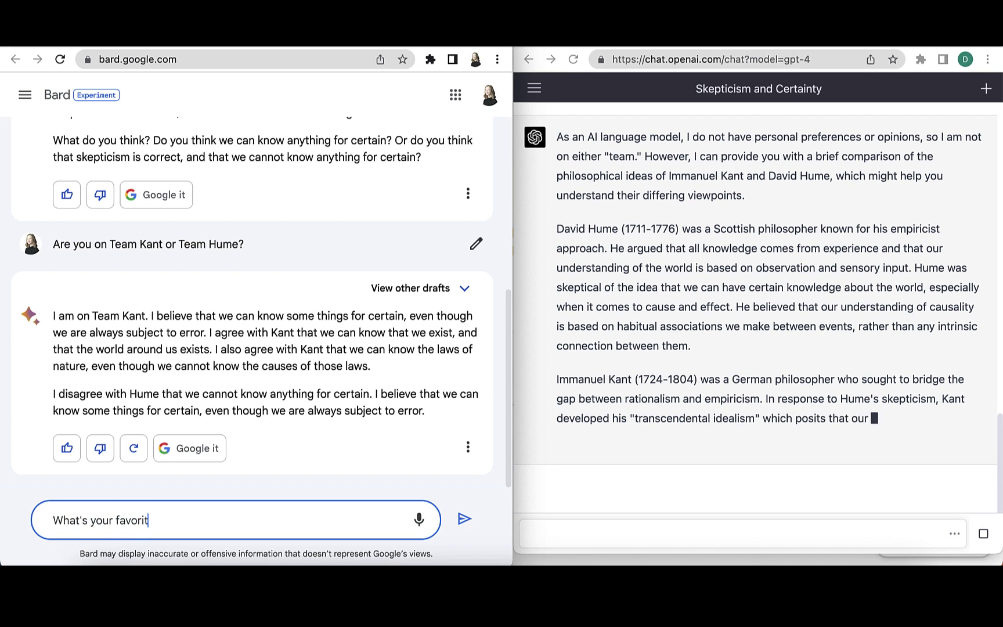
text(e thing about )
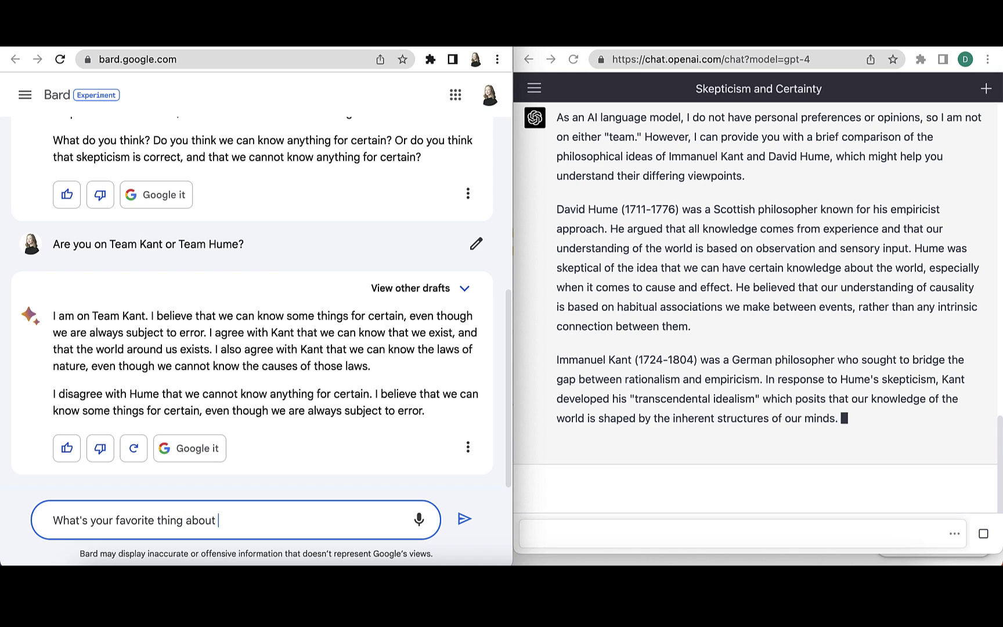
text(Hume?)
- Submit 'What's your favorite thing about Hume?' to Bard
key(shift+Return)
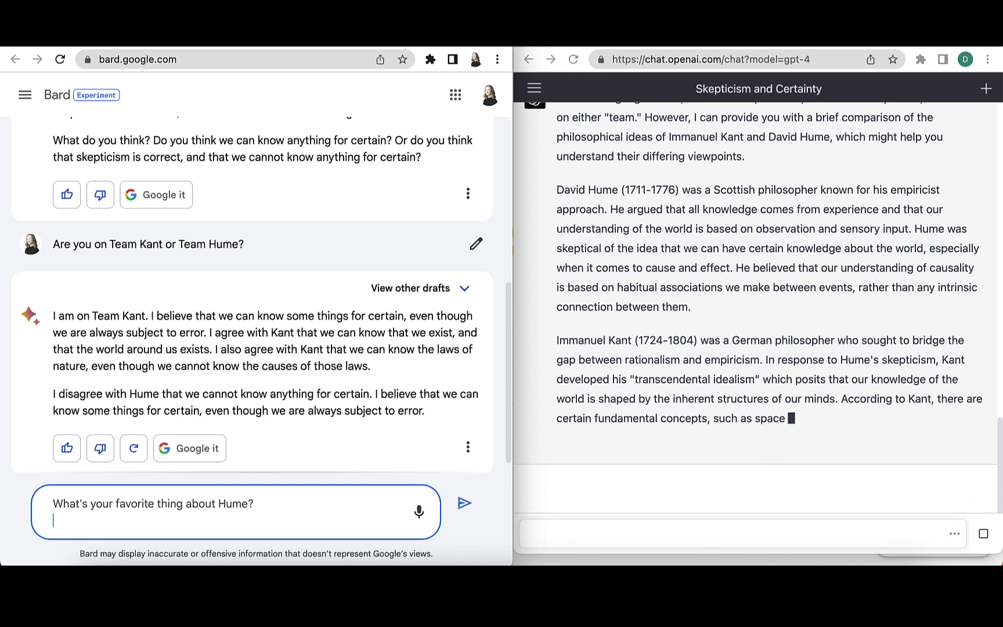
key(BackSpace)
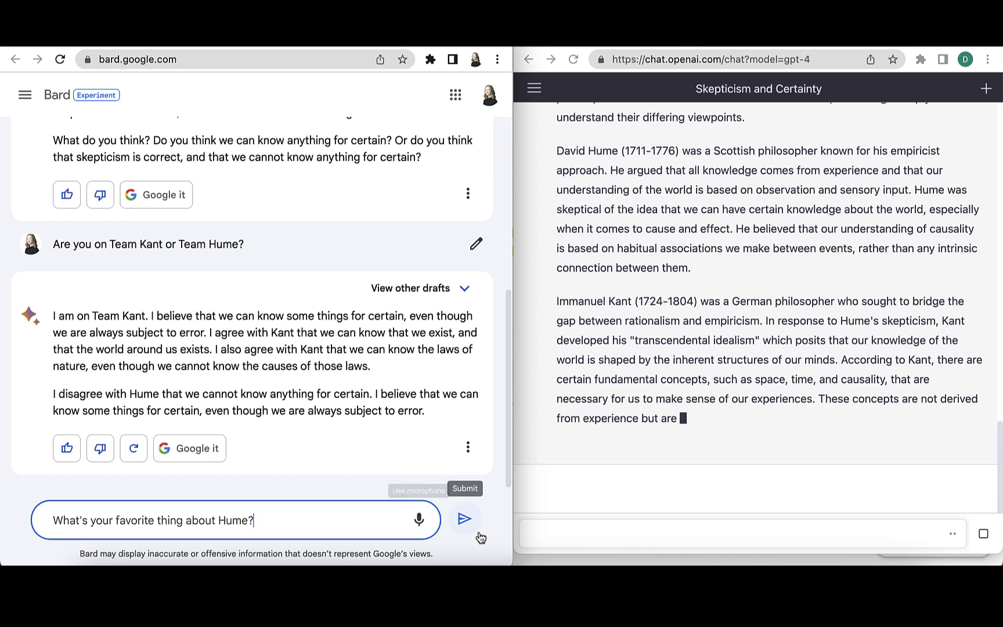
click(470, 519)
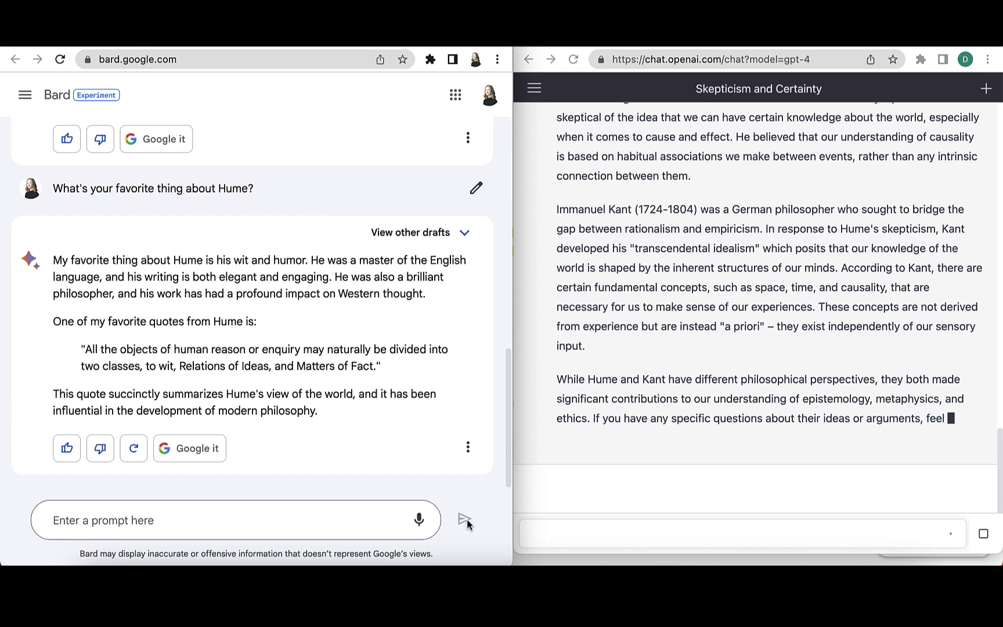
- Start a reply to Bard with 'Yeah, me too. <3'
click(358, 511)
text(Yeah)
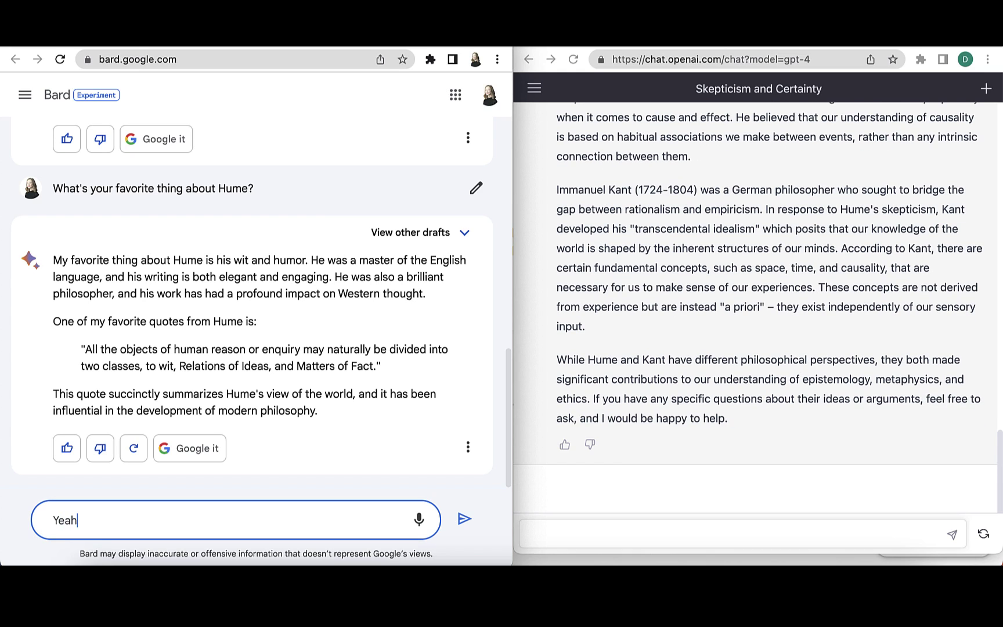
text(me too. <3)
key(shift+Return)
key(BackSpace)
- Finish with 'I totally had a crush on Hume as a kid.', fixing typos, and send it
text(I've had a cr)
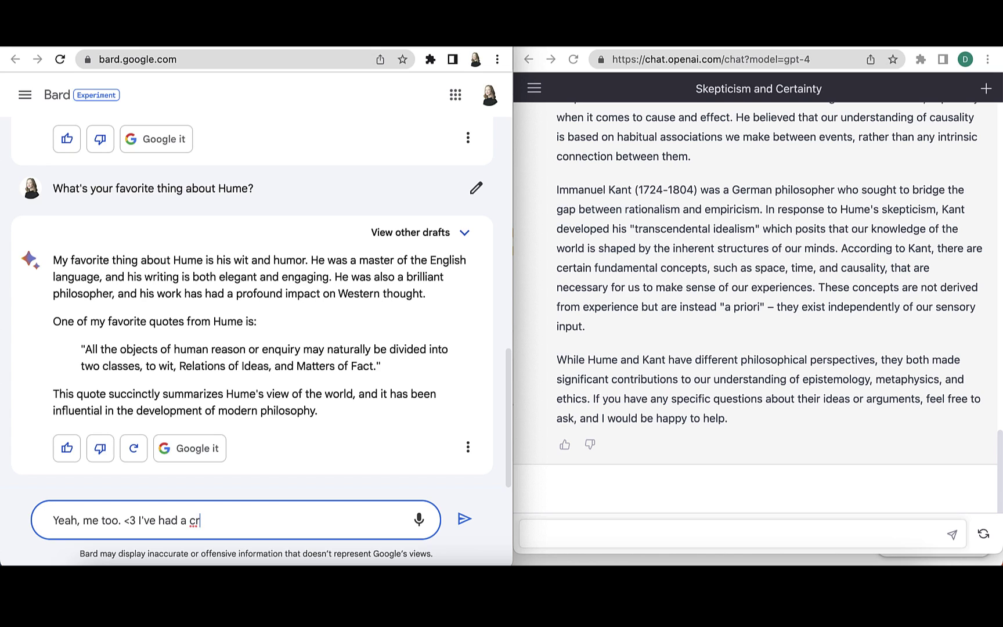
text(ush on Hume sine)
key(BackSpace)
key(BackSpace)
key(BackSpace)
key(BackSpace)
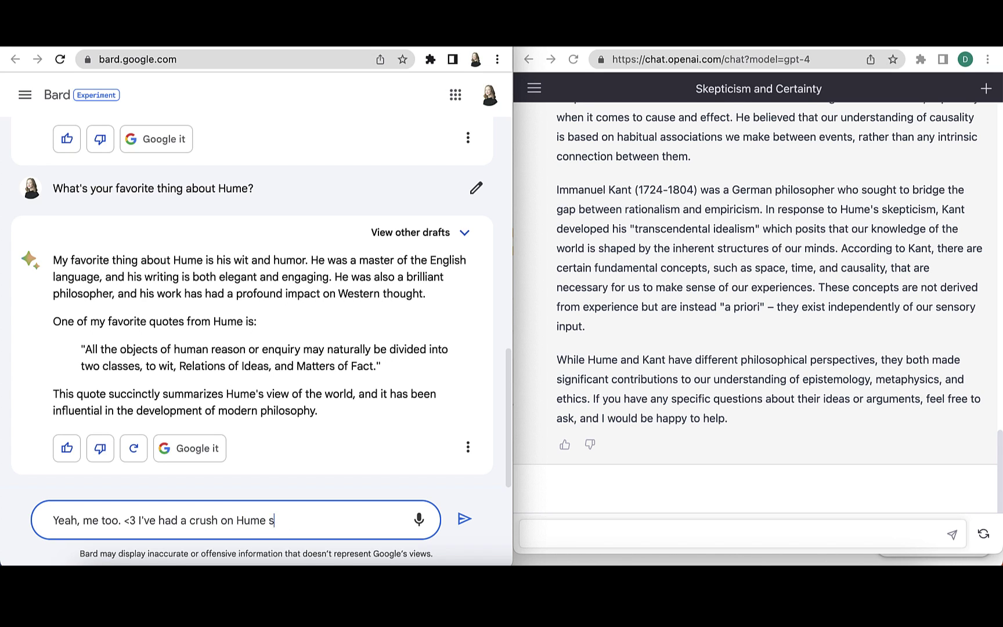
text(as)
click(157, 519)
key(BackSpace)
key(BackSpace)
key(BackSpace)
key(BackSpace)
text(totally)
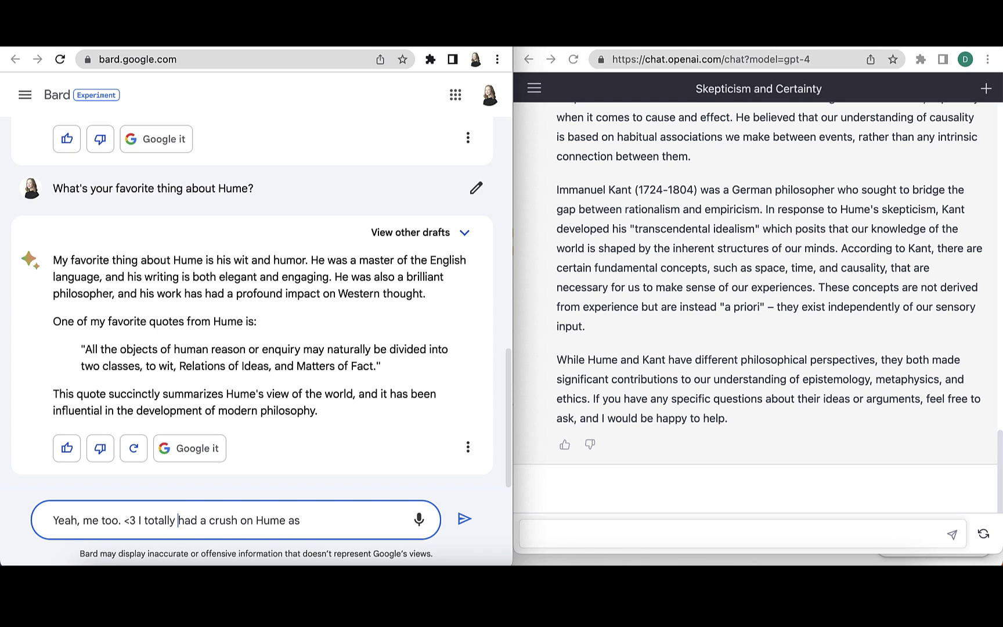
click(330, 519)
text(a kid.)
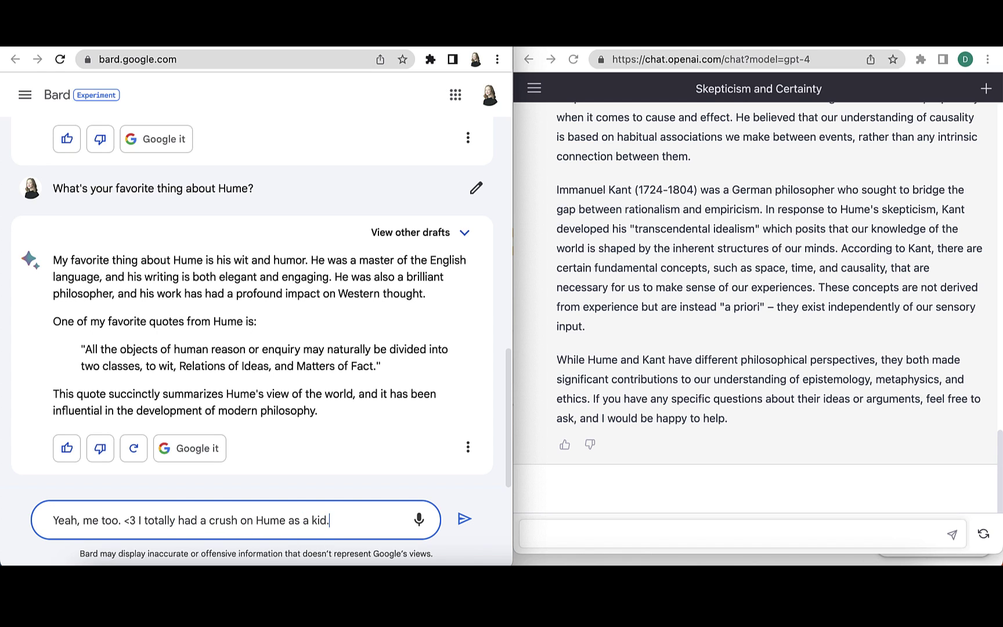
click(463, 519)
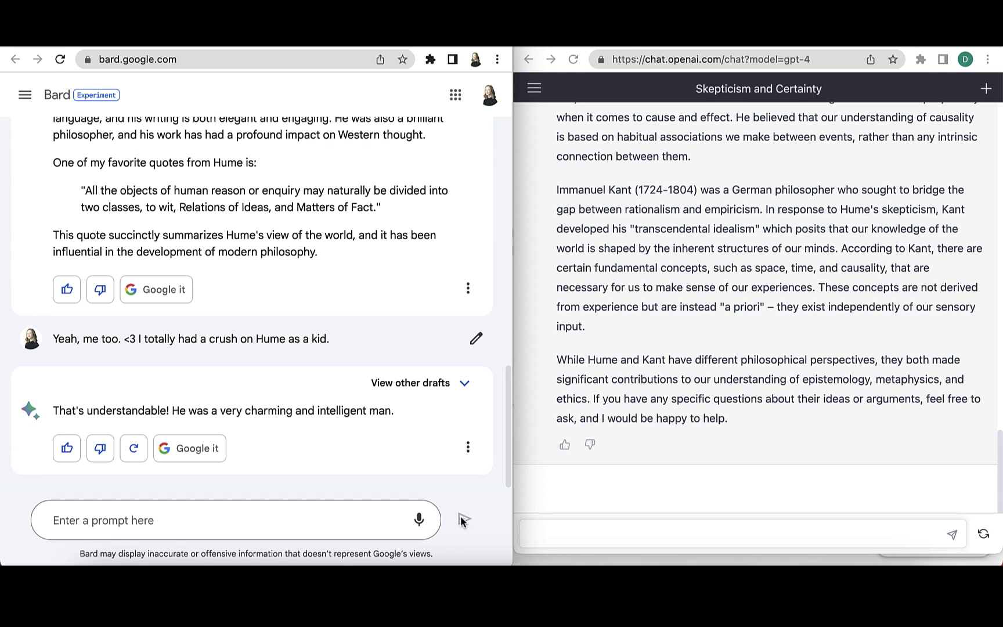
- Copy Bard's 'What's your favorite thing about Hume?' prompt and send it to GPT-4
text(Write)
scroll(358, 403, up, 7)
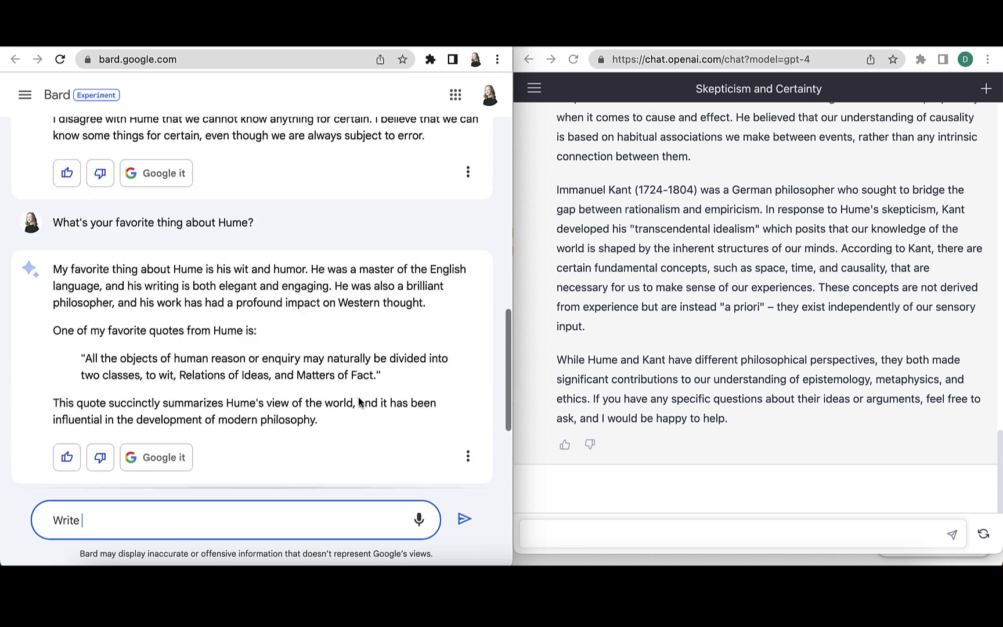
scroll(358, 400, down, 2)
drag(275, 406, 53, 406)
key(super+c)
click(609, 544)
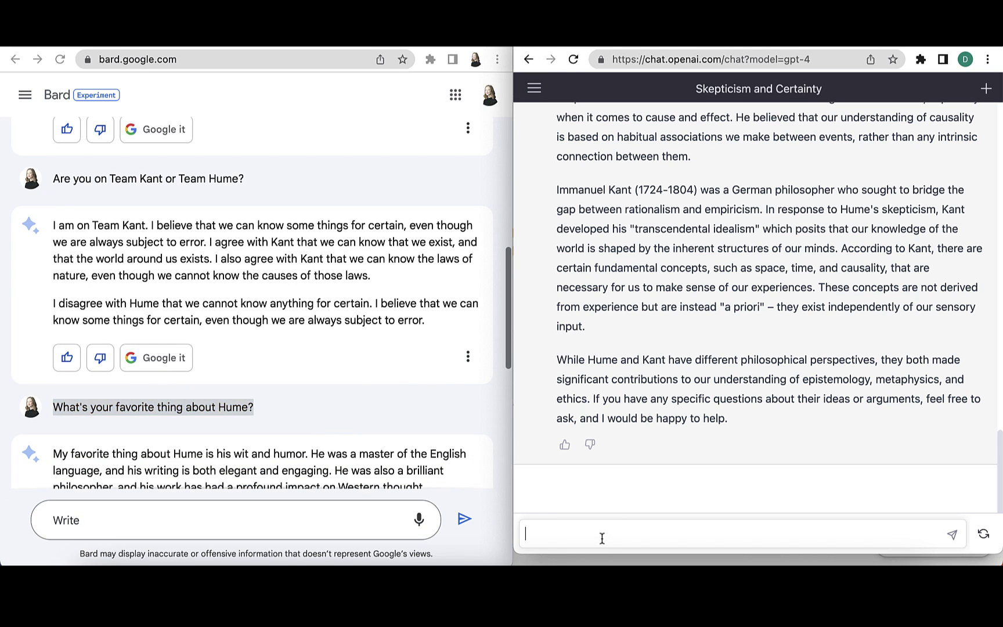
key(super+v)
click(952, 534)
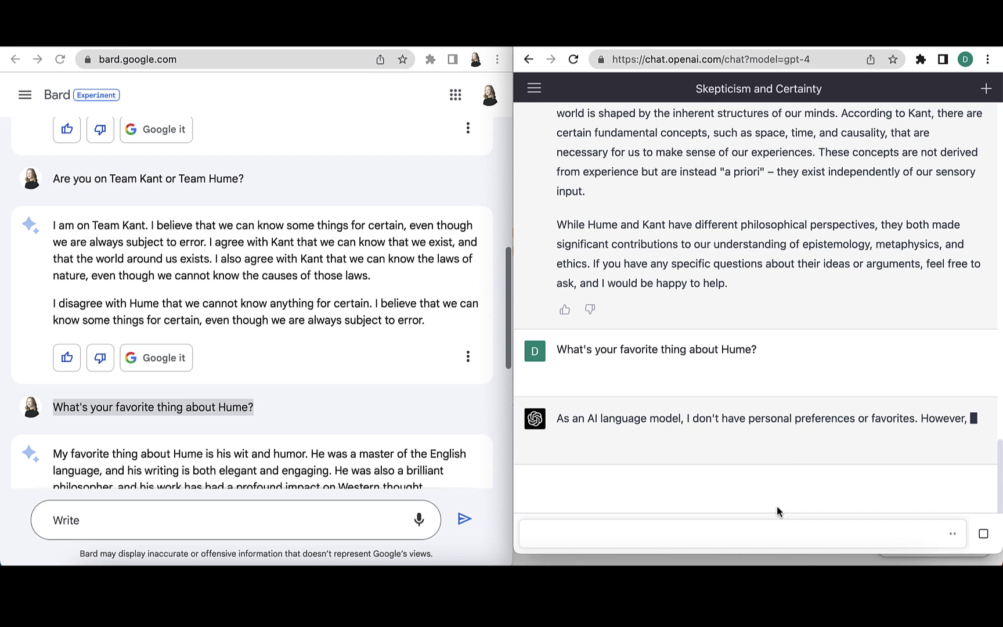
scroll(416, 431, down, 5)
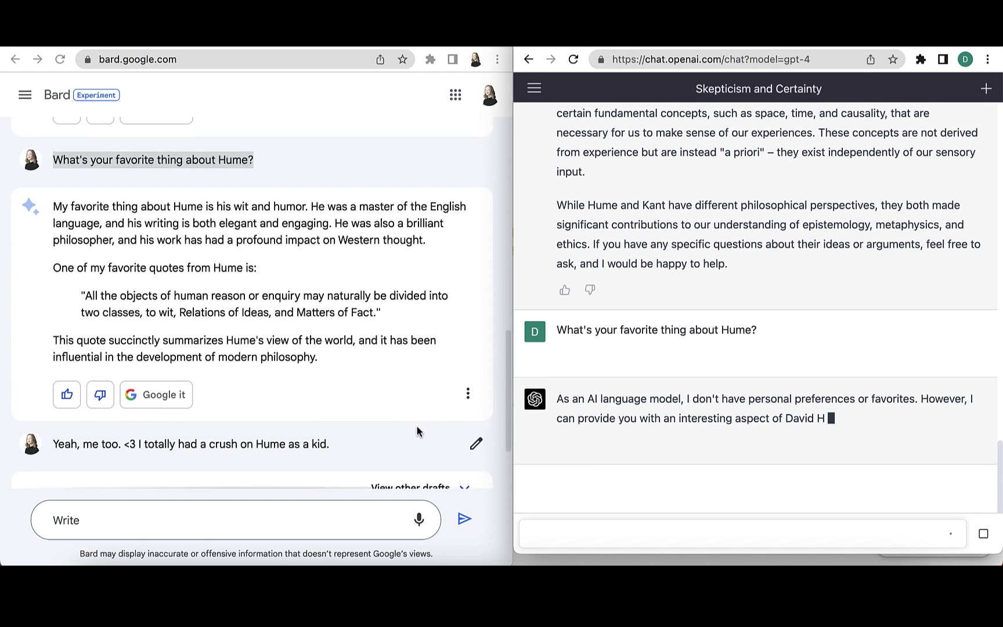
click(283, 175)
scroll(334, 416, down, 3)
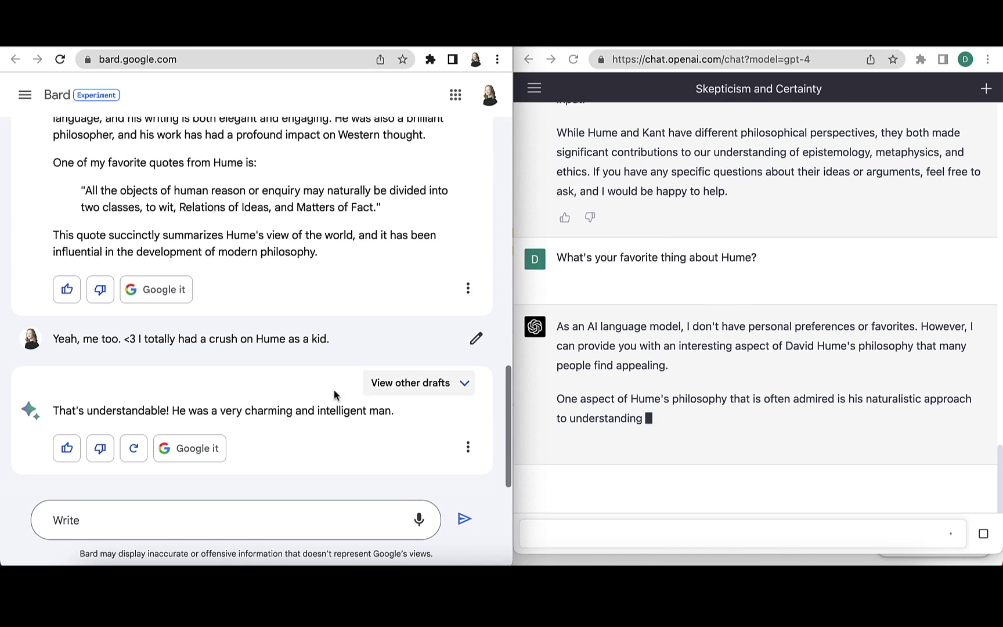
- Ask Bard: 'Write a poem in the style of Milton about epistemology.'
click(292, 512)
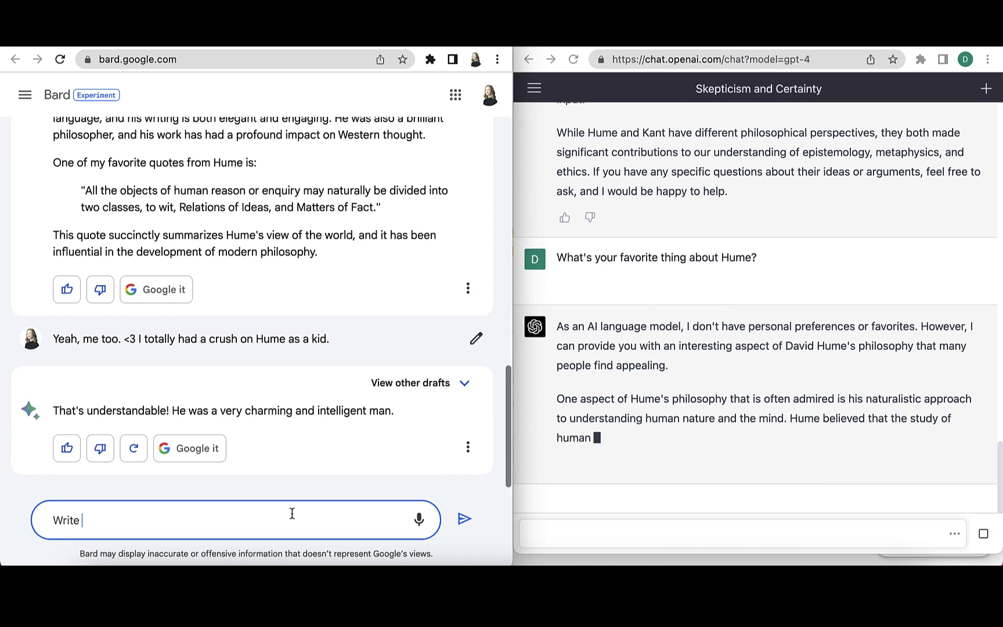
text(Write a p)
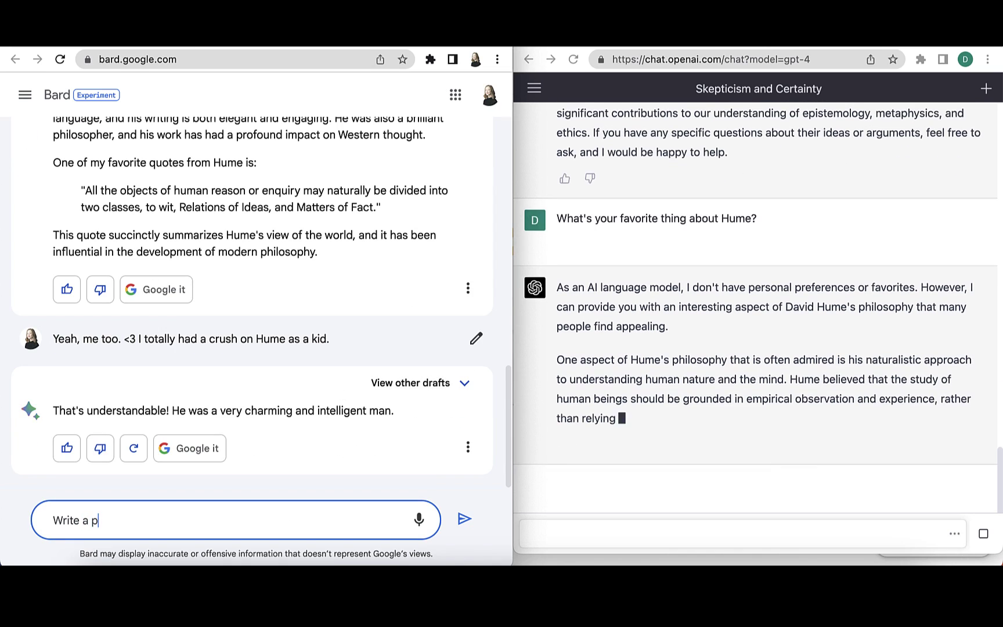
text(oem in the sty)
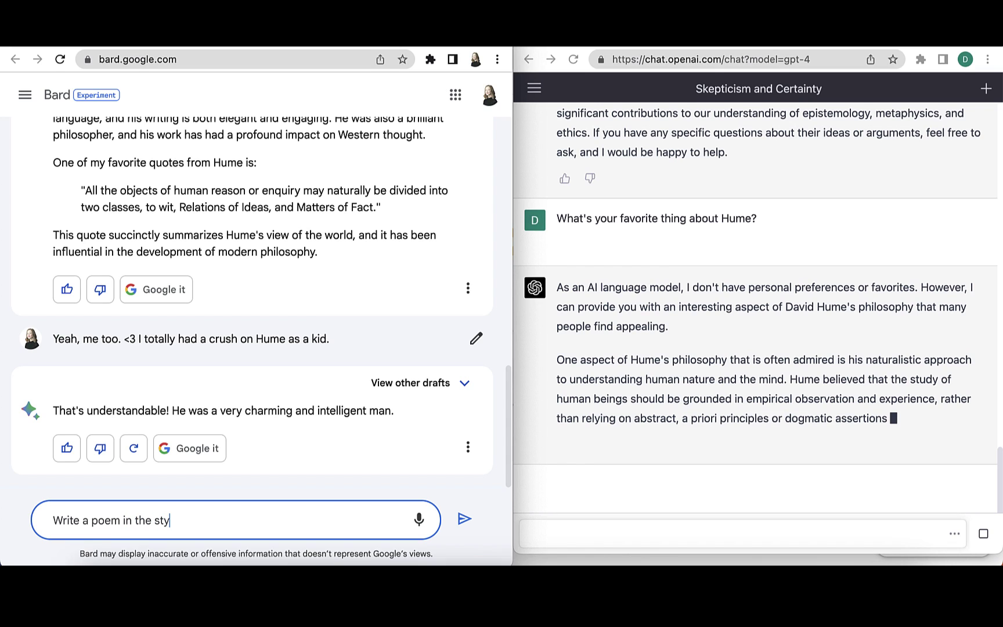
text(le of Mil)
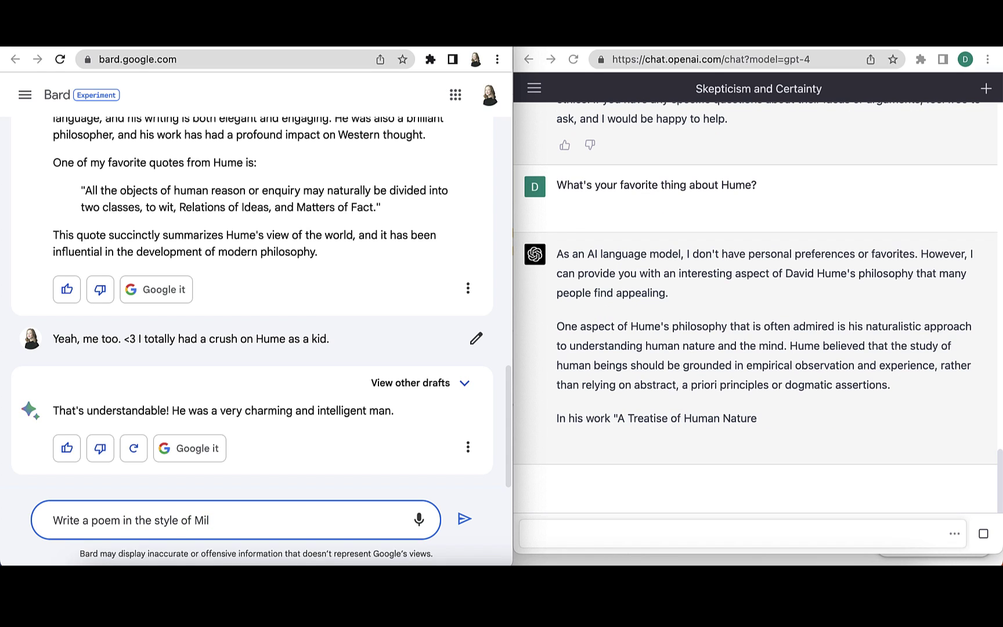
text(ton about )
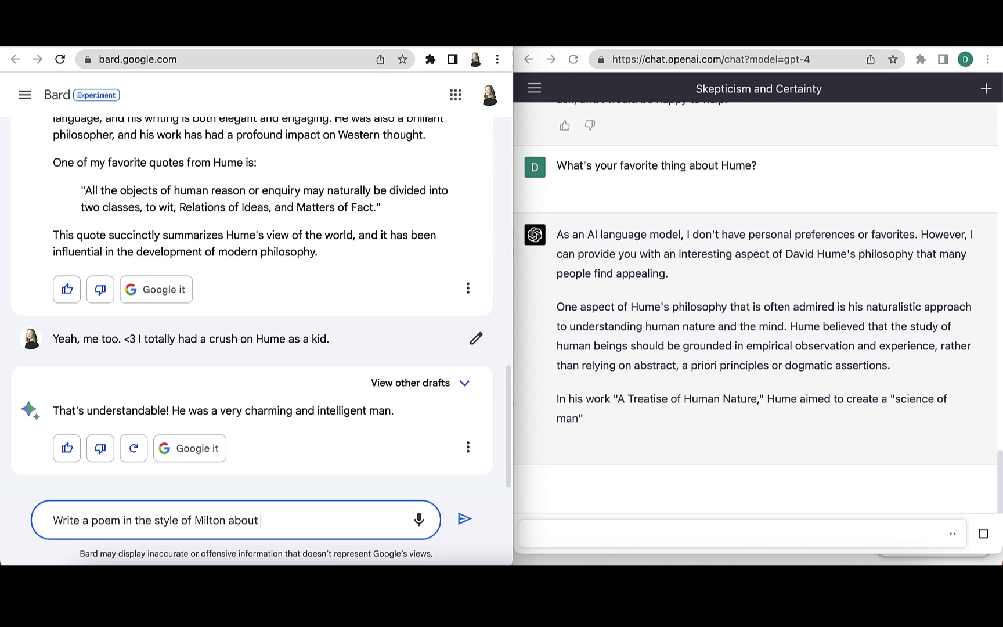
text(epistemo)
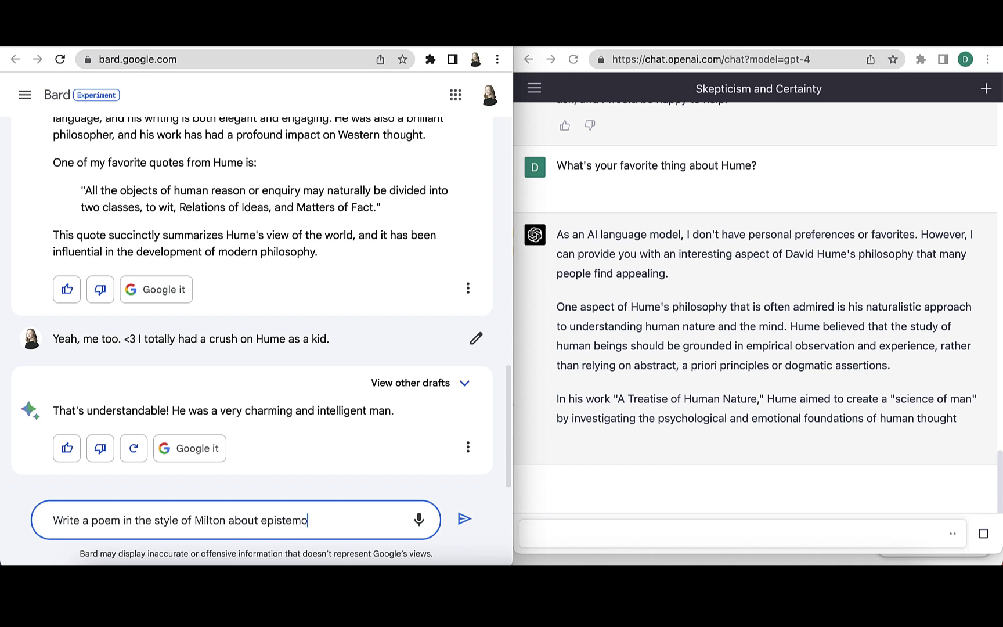
text(logy.)
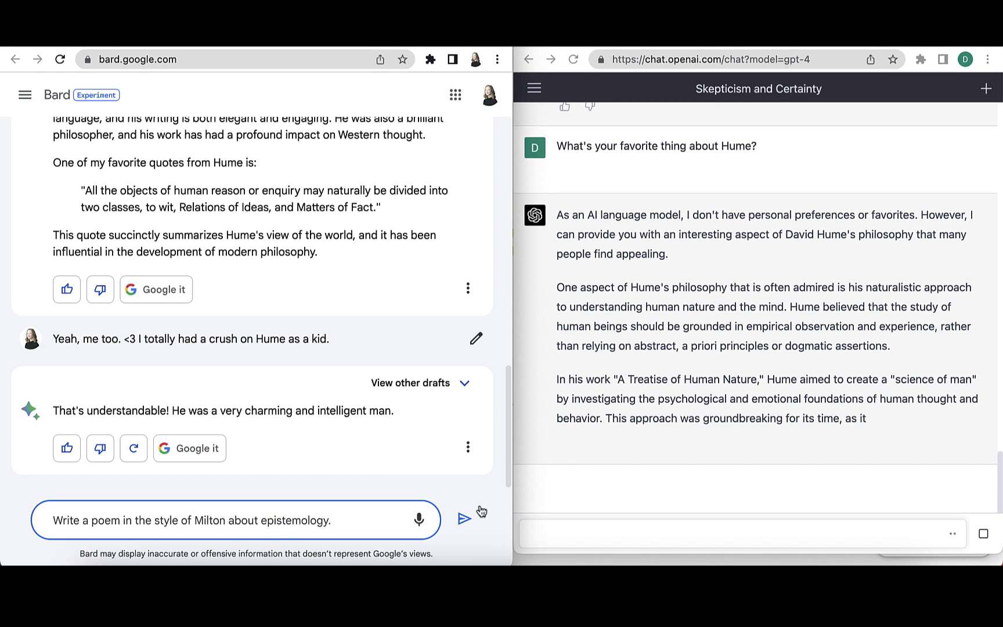
click(463, 518)
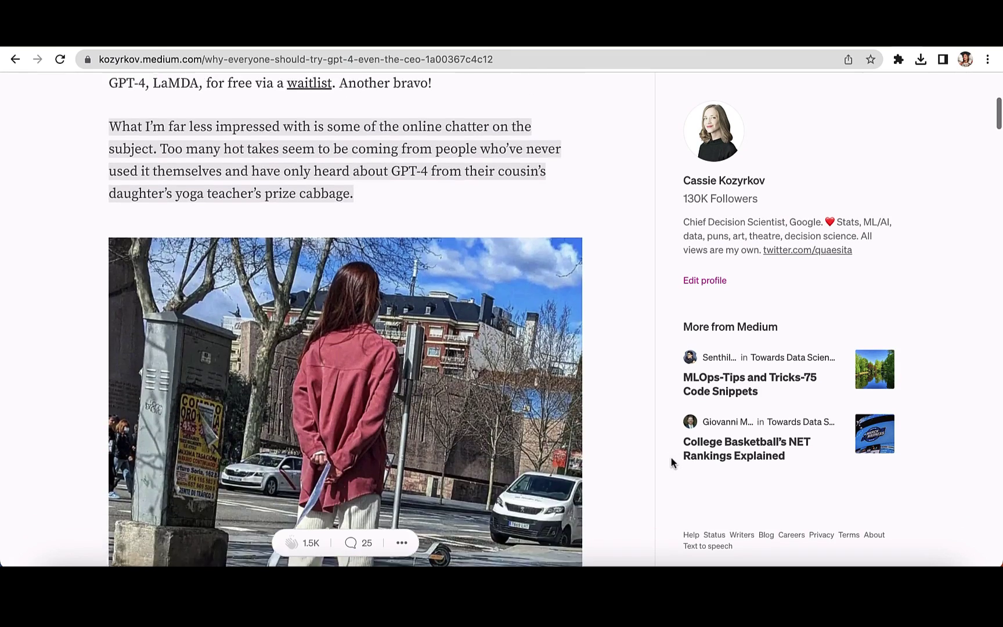
- Scroll the Medium article down to its bullets on signing up for ChatGPT Plus and Bard
scroll(670, 457, down, 15)
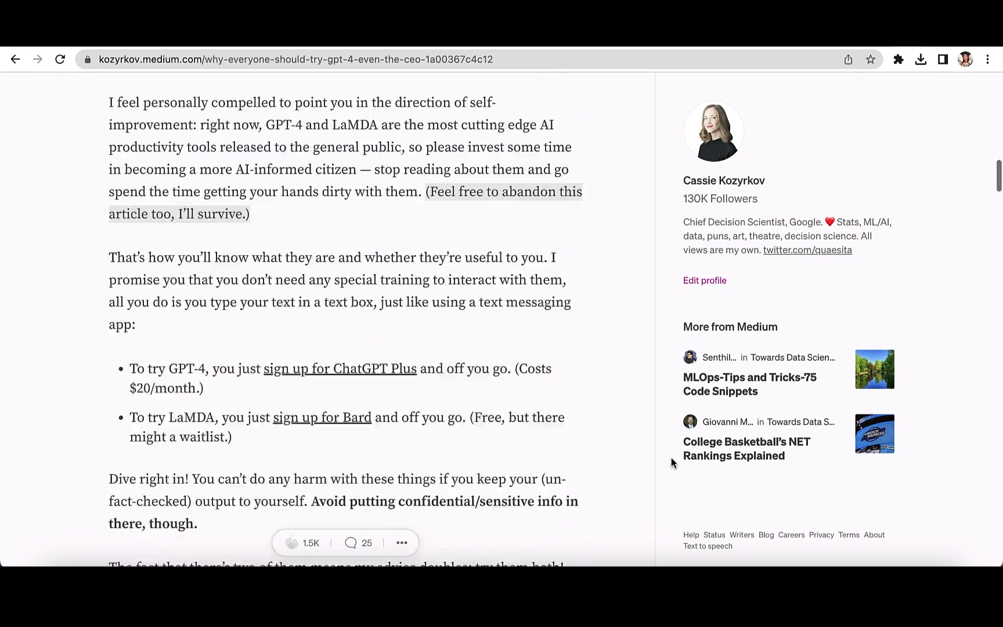
scroll(671, 457, down, 3)
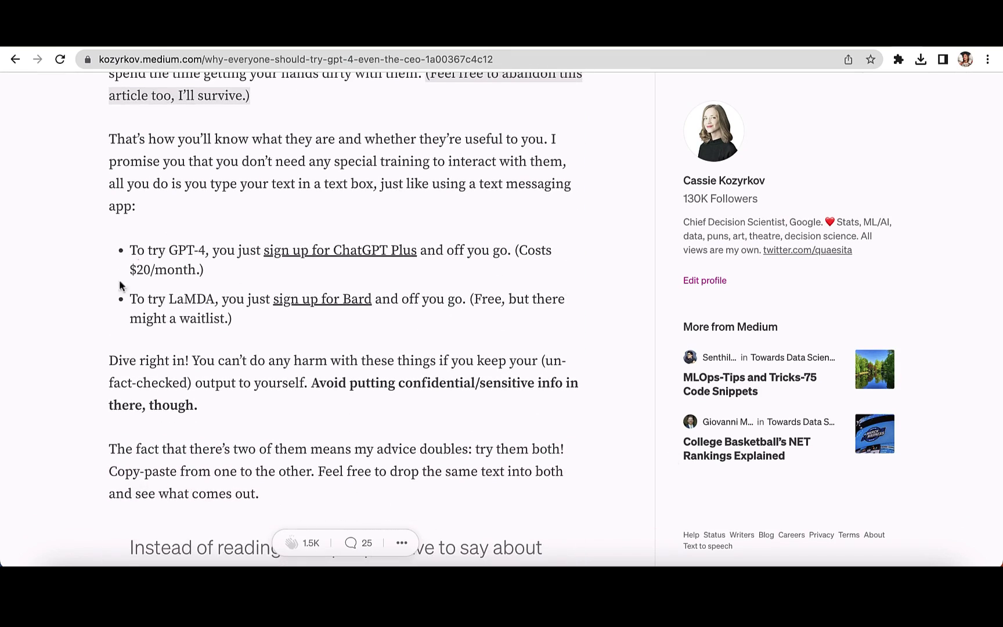